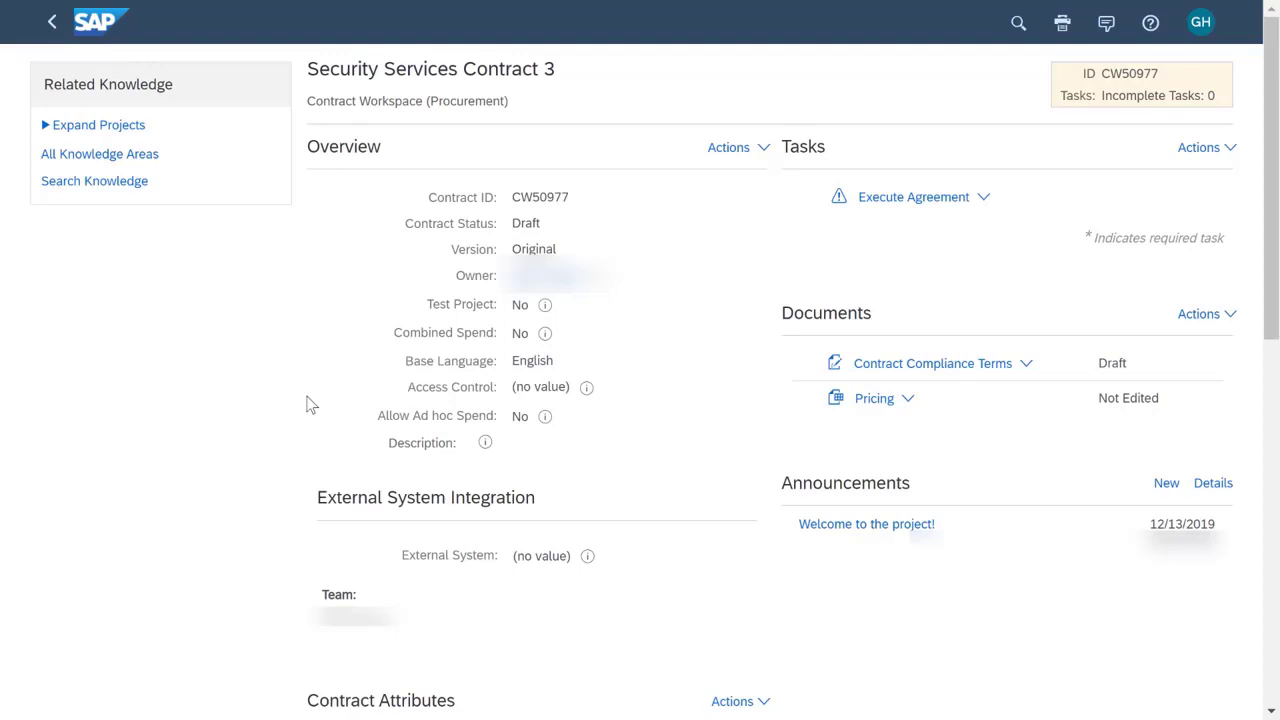
Open the Contract Compliance Terms document and set both Release Required and Allow receiving against contract to No in its definitions.
{"action": "left_click", "coordinate": [1025, 366]}
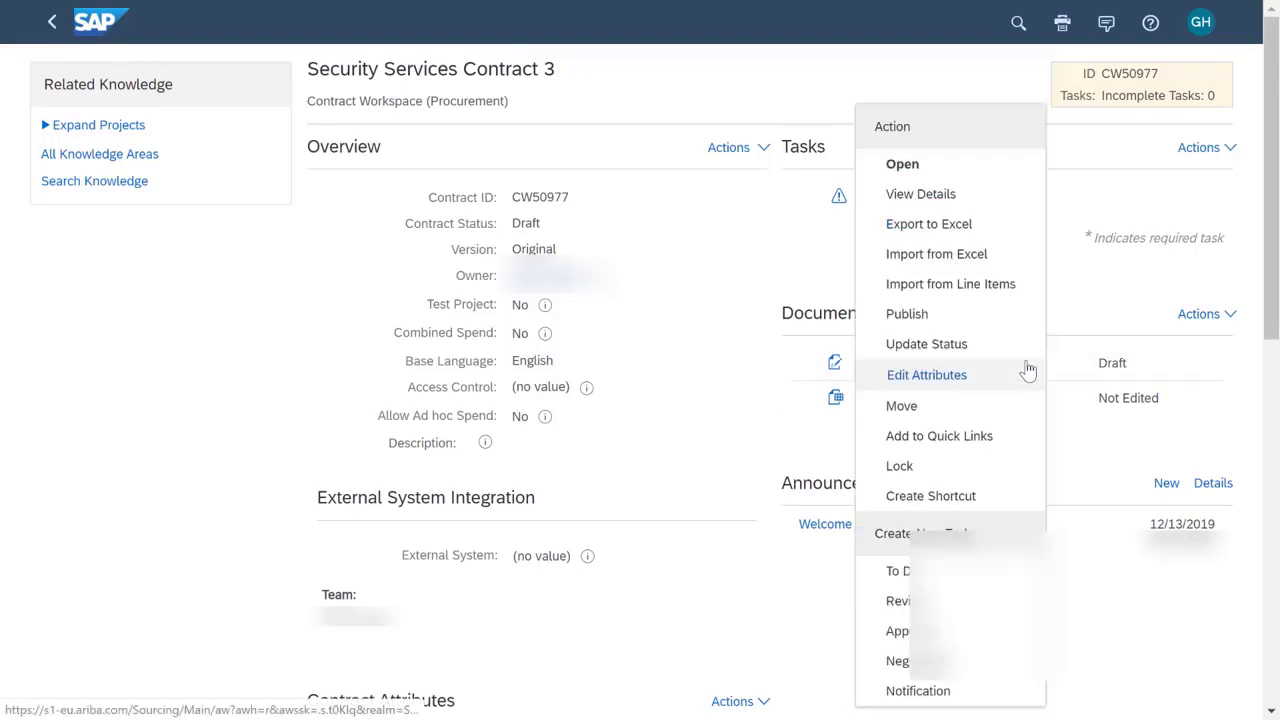
{"action": "left_click", "coordinate": [903, 166]}
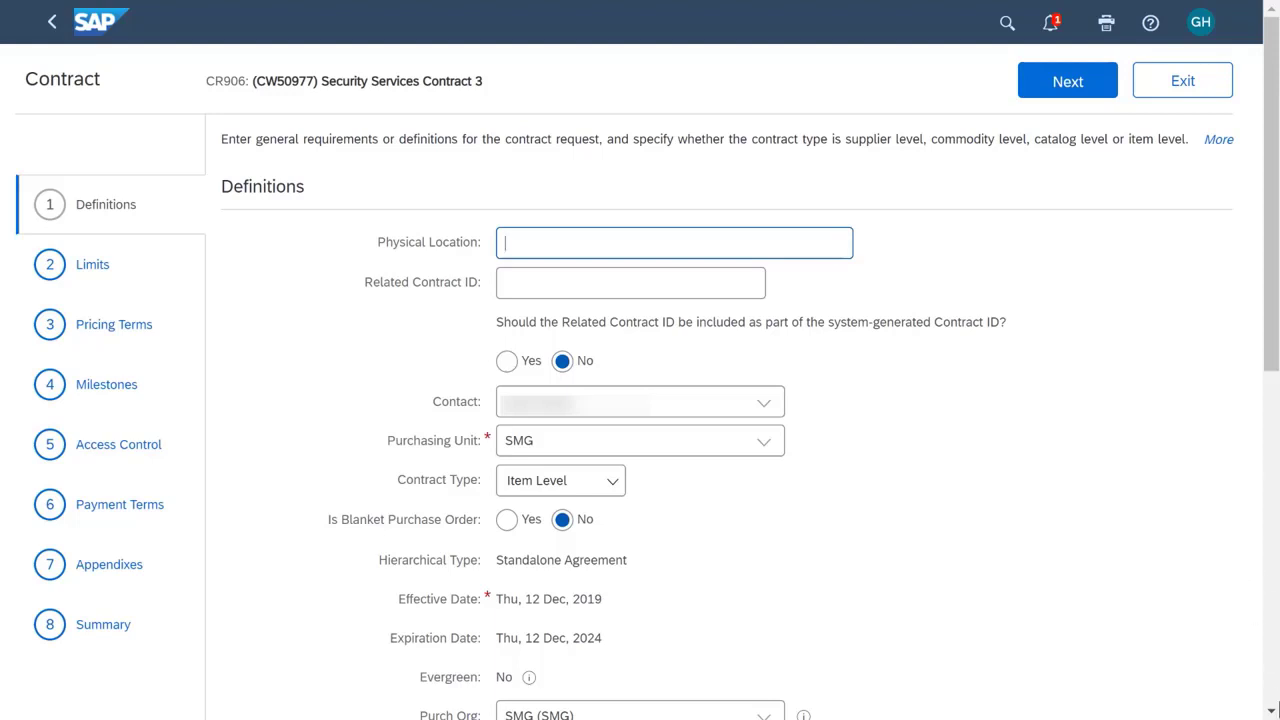
{"action": "scroll", "coordinate": [1270, 710], "scroll_direction": "down", "scroll_amount": 5}
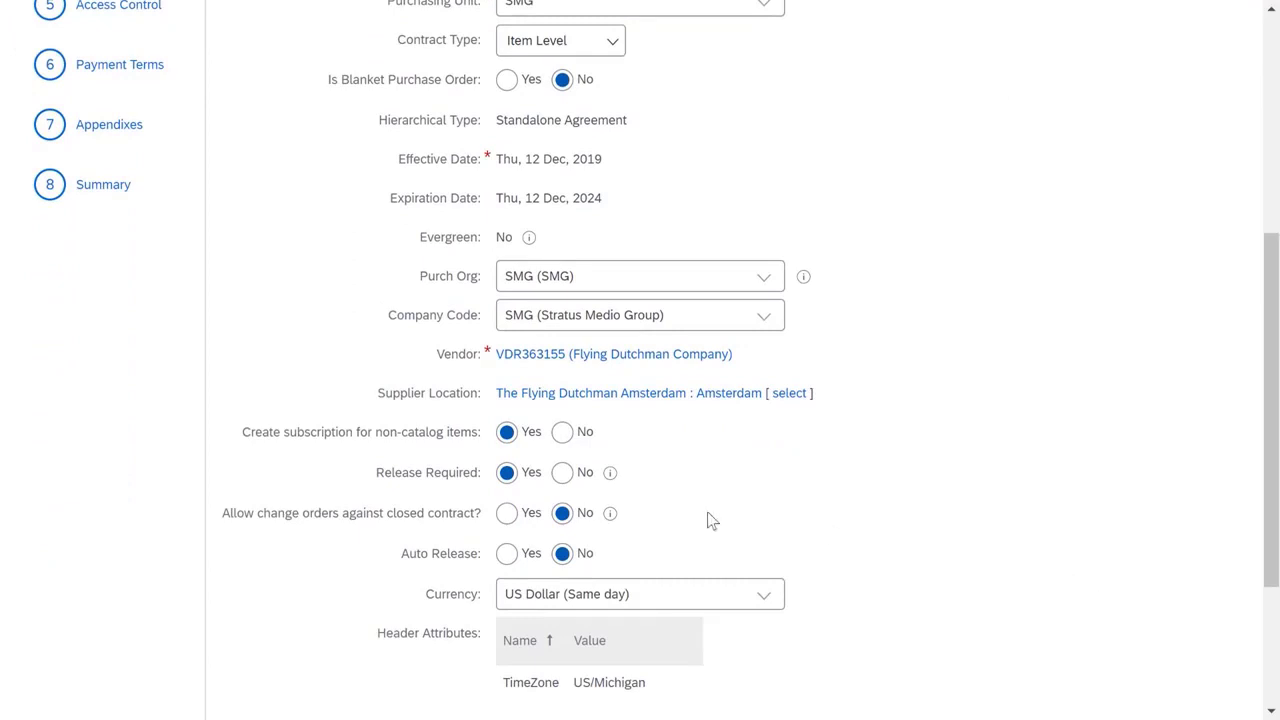
{"action": "left_click", "coordinate": [562, 474]}
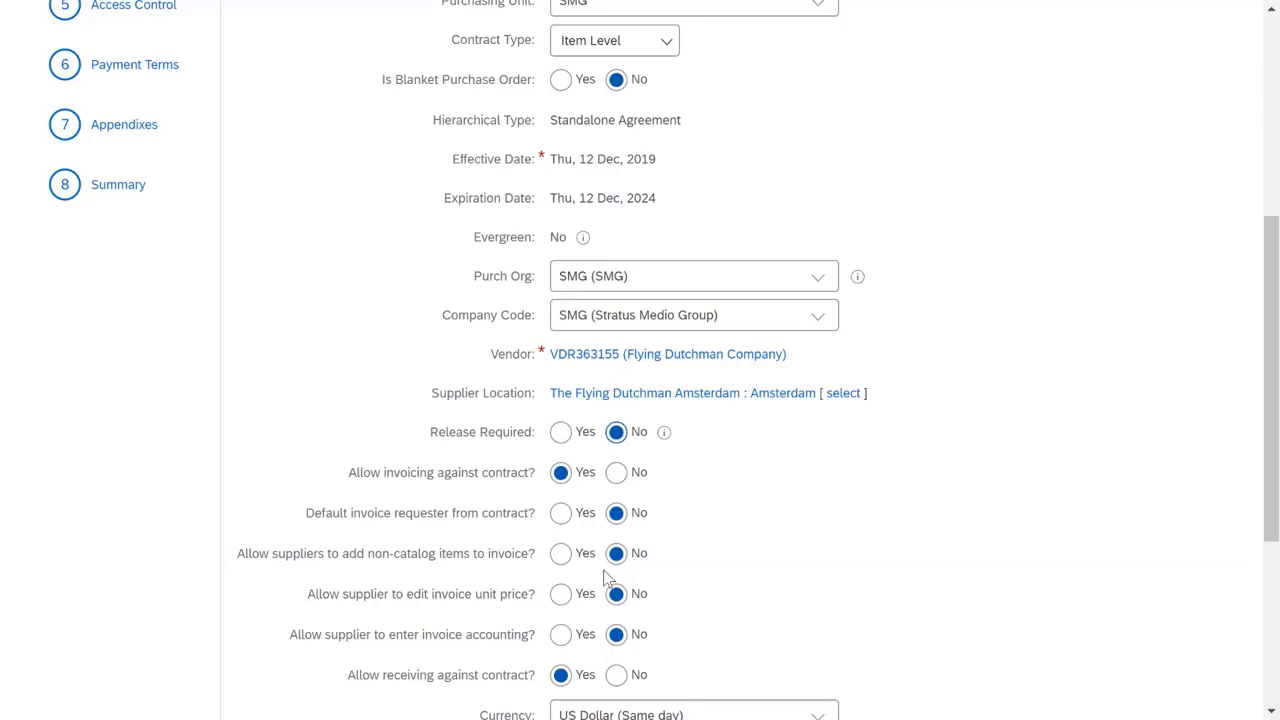
{"action": "left_click", "coordinate": [616, 675]}
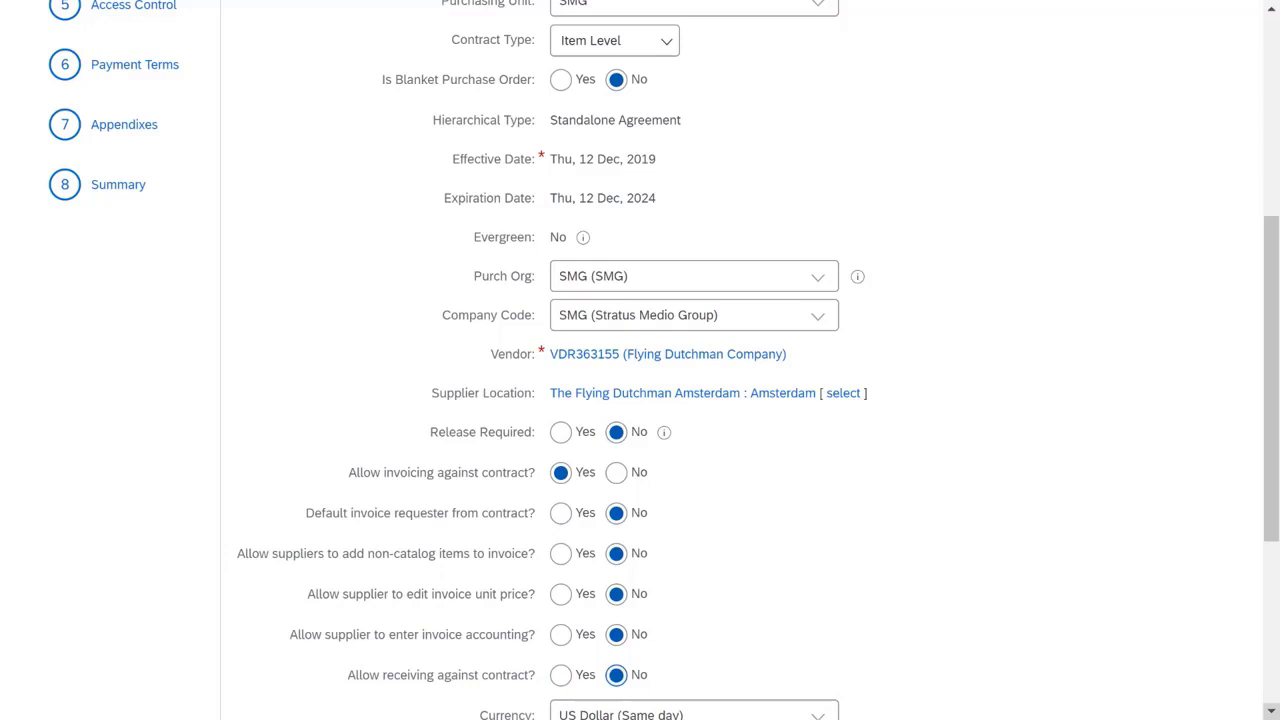
{"action": "left_click_drag", "start_coordinate": [1273, 531], "coordinate": [1279, 287]}
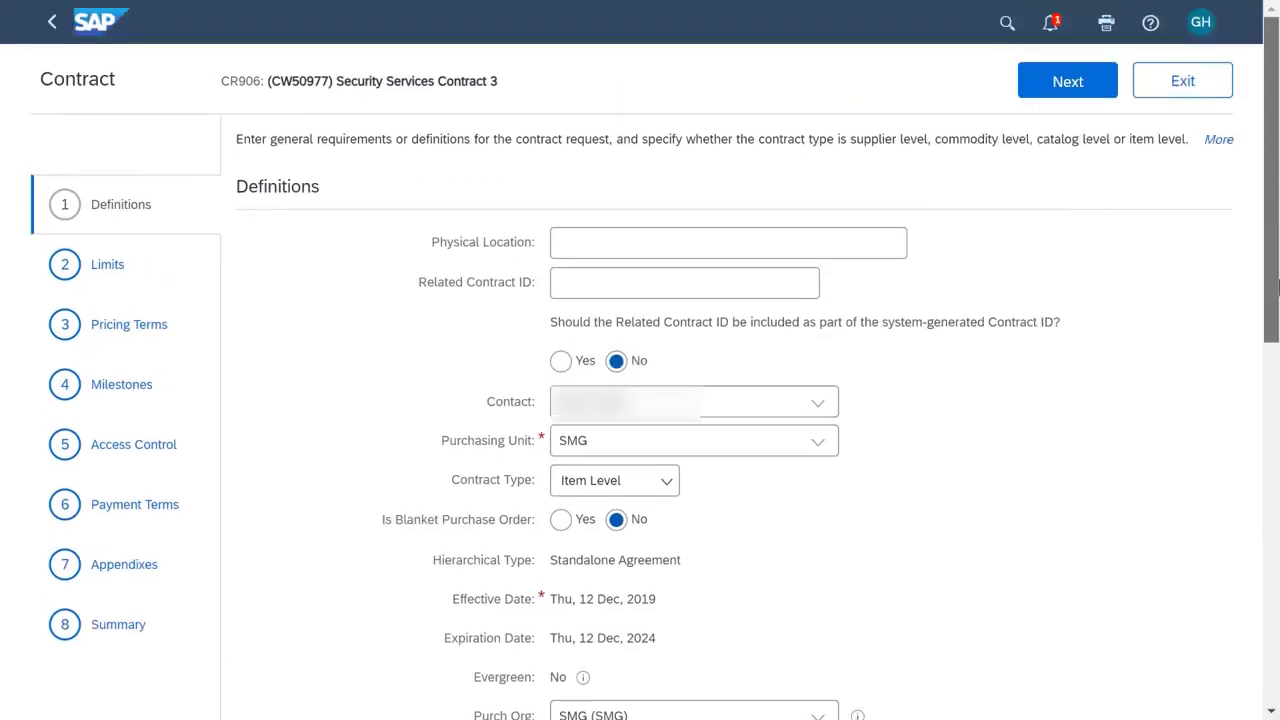
{"action": "left_click", "coordinate": [1068, 88]}
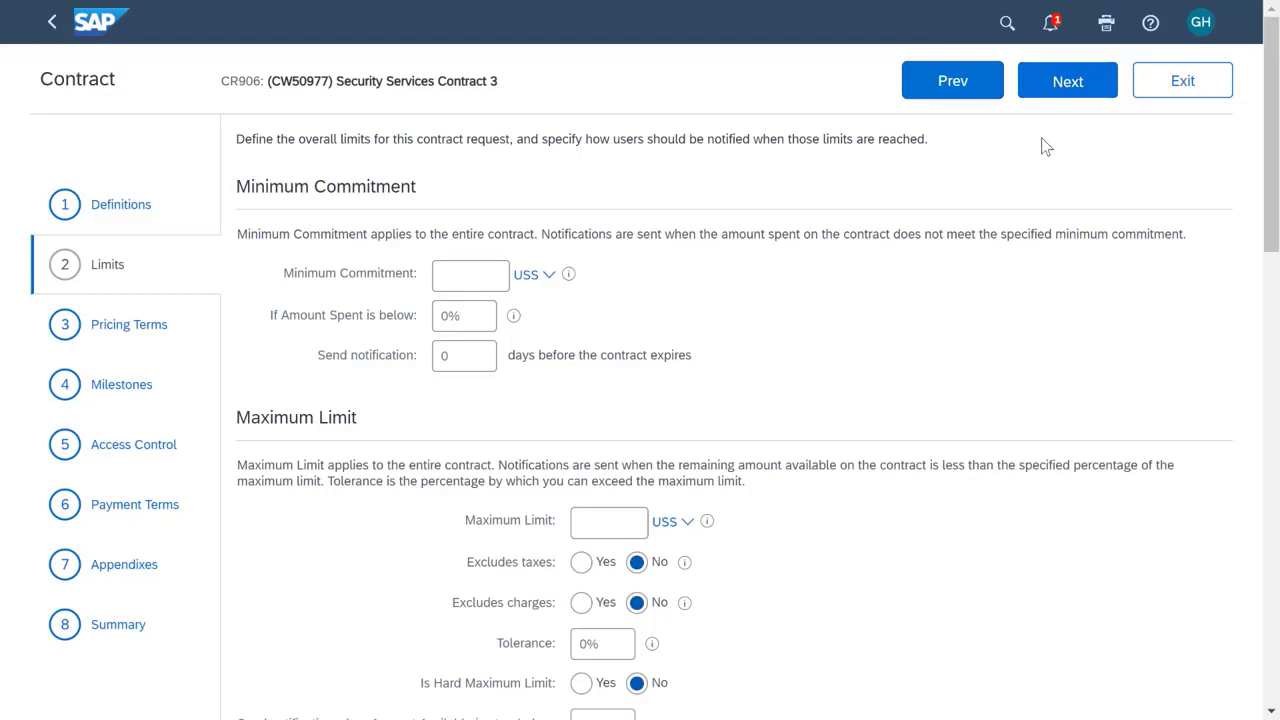
Set the contract's overall maximum limit to 250000 and continue to the pricing terms.
{"action": "left_click", "coordinate": [601, 528]}
{"action": "type", "text": "2500"}
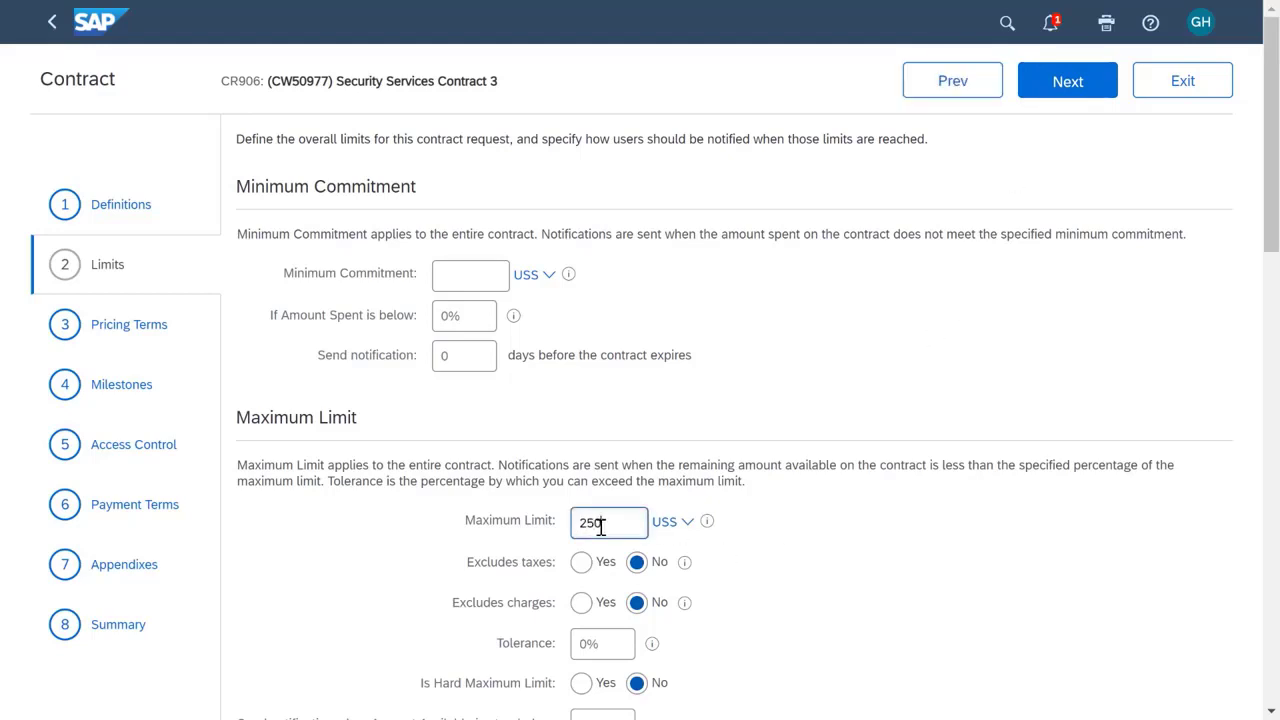
{"action": "type", "text": "00"}
{"action": "left_click", "coordinate": [1073, 82]}
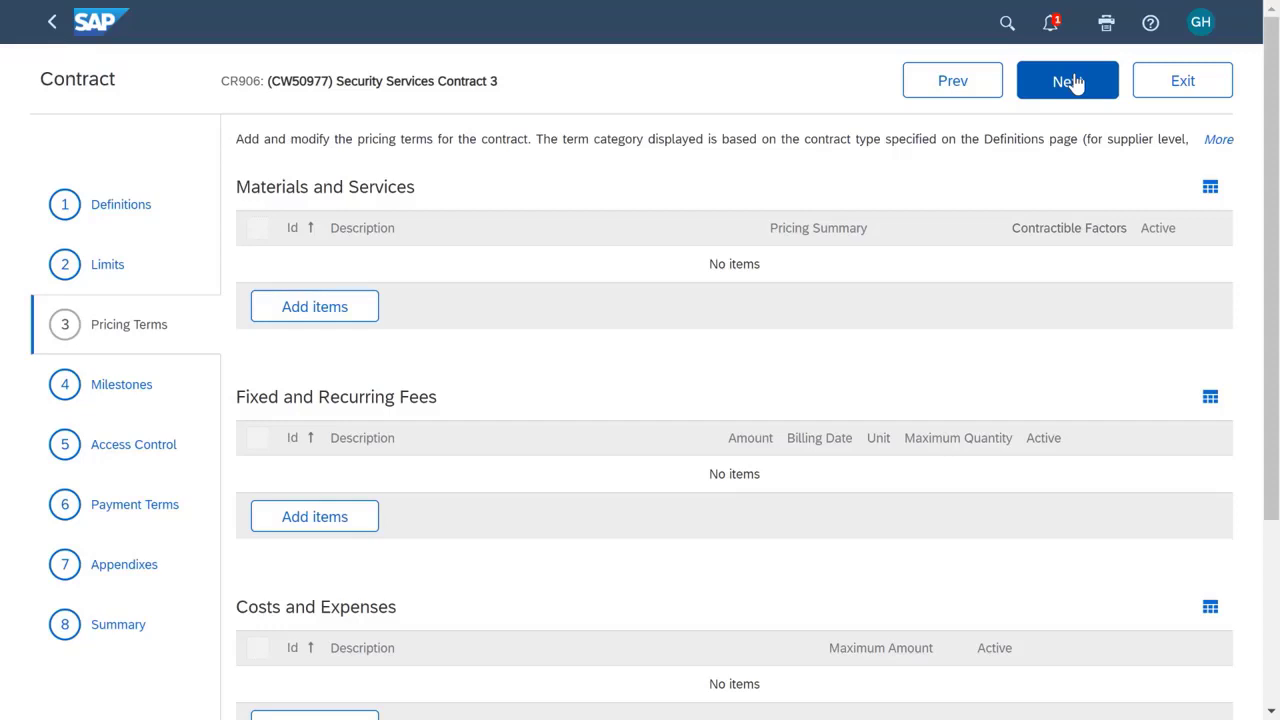
Add a fixed and recurring fee item with the full description "Safe rental".
{"action": "left_click", "coordinate": [313, 530]}
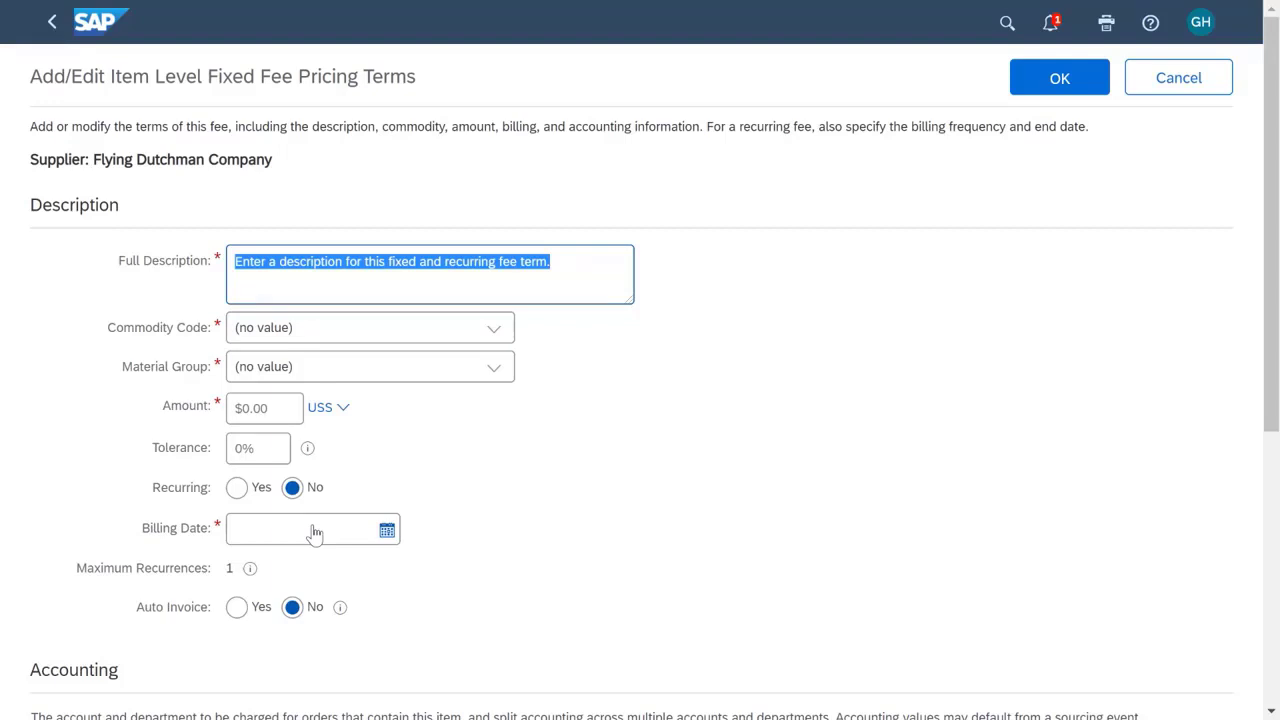
{"action": "type", "text": "Saf"}
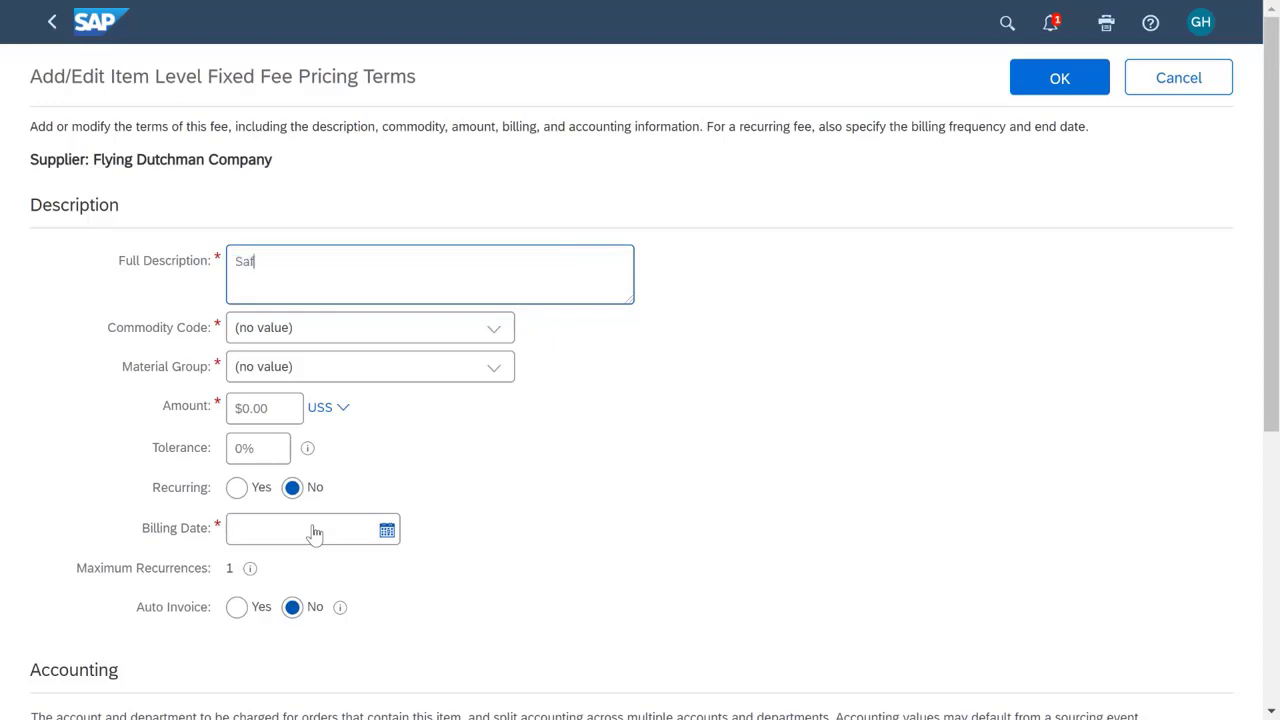
{"action": "type", "text": "e rentel"}
{"action": "key", "text": "Tab"}
Search the commodity codes for "cash vault service" and assign Deposit verification services (84122001) to the fee.
{"action": "type", "text": "cash"}
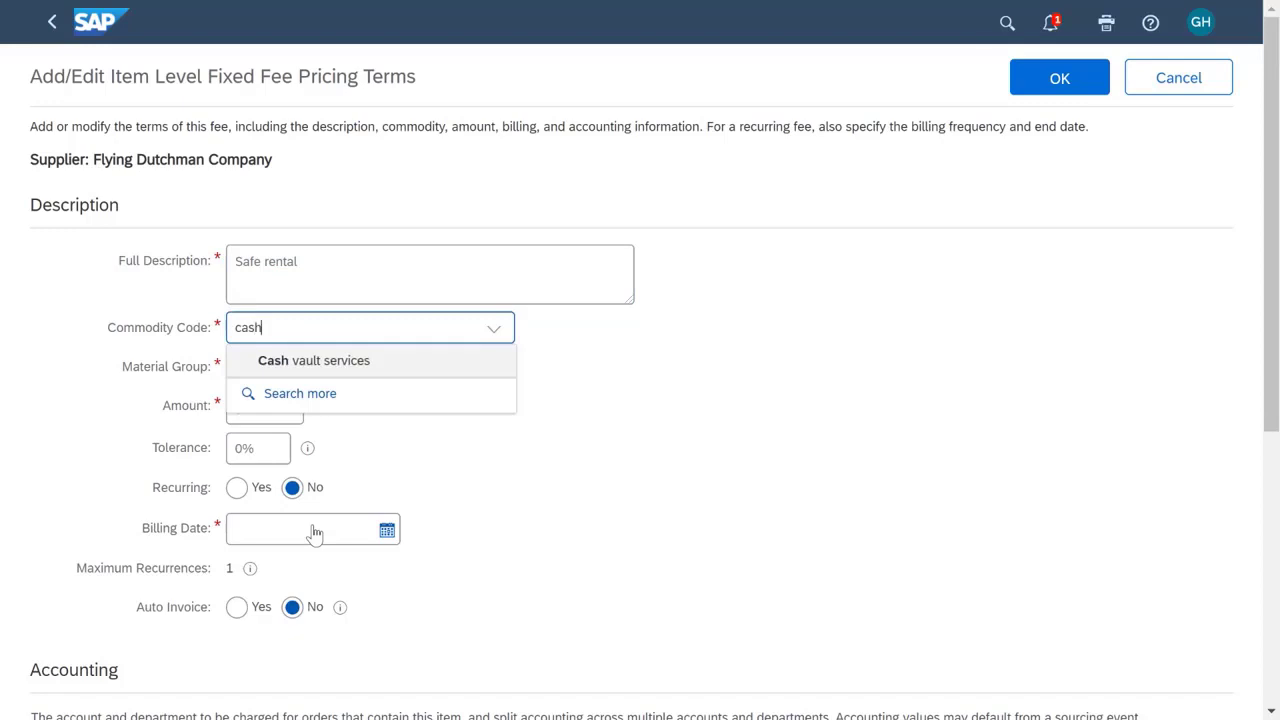
{"action": "type", "text": " vaul"}
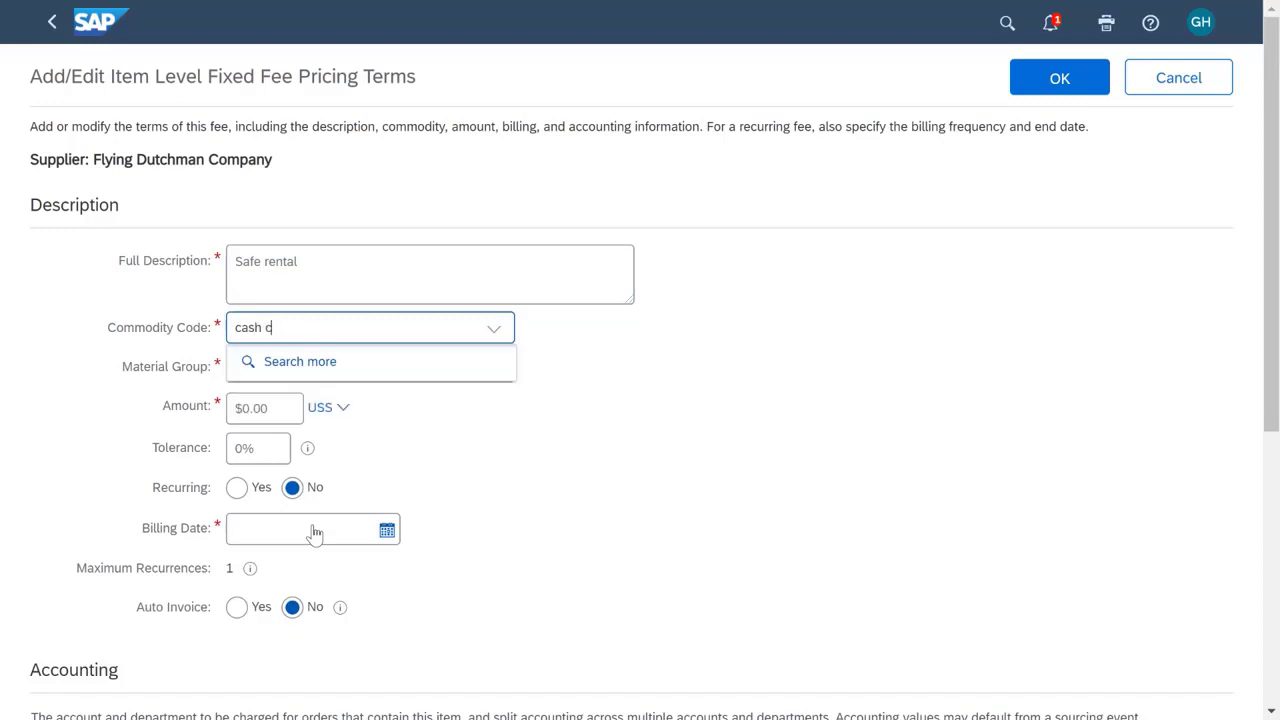
{"action": "type", "text": "t "}
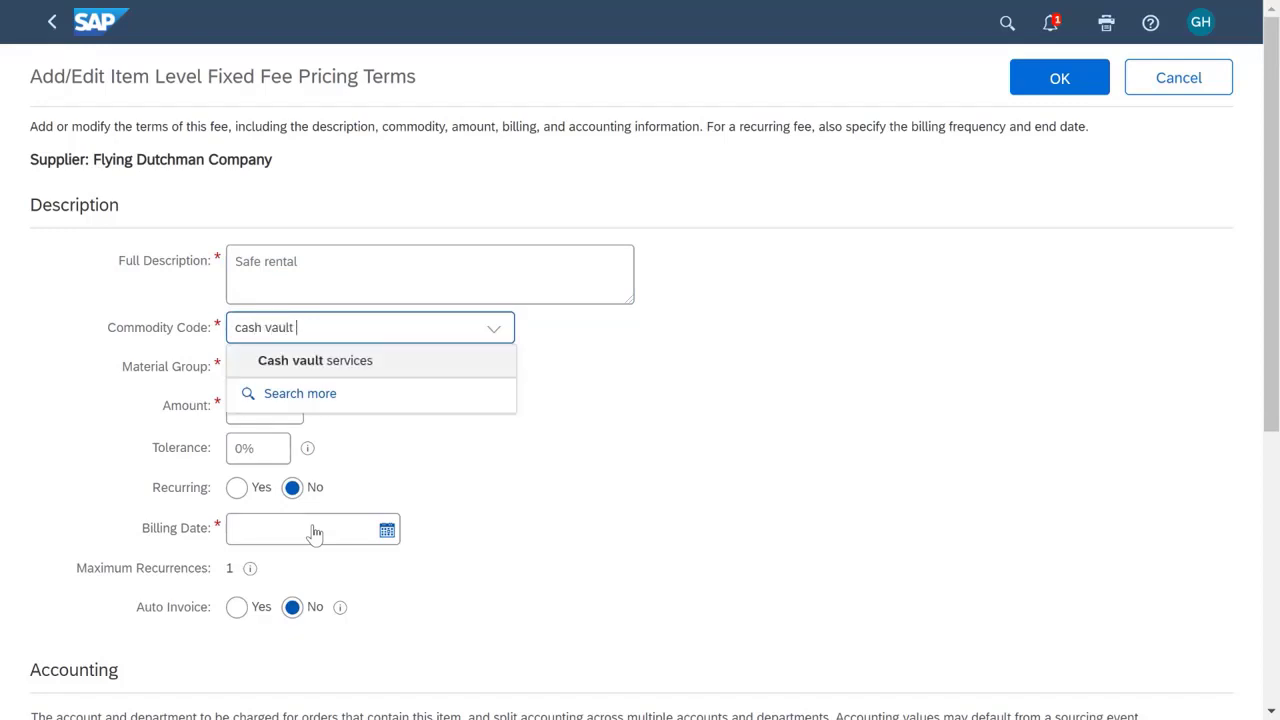
{"action": "type", "text": "service"}
{"action": "left_click", "coordinate": [301, 393]}
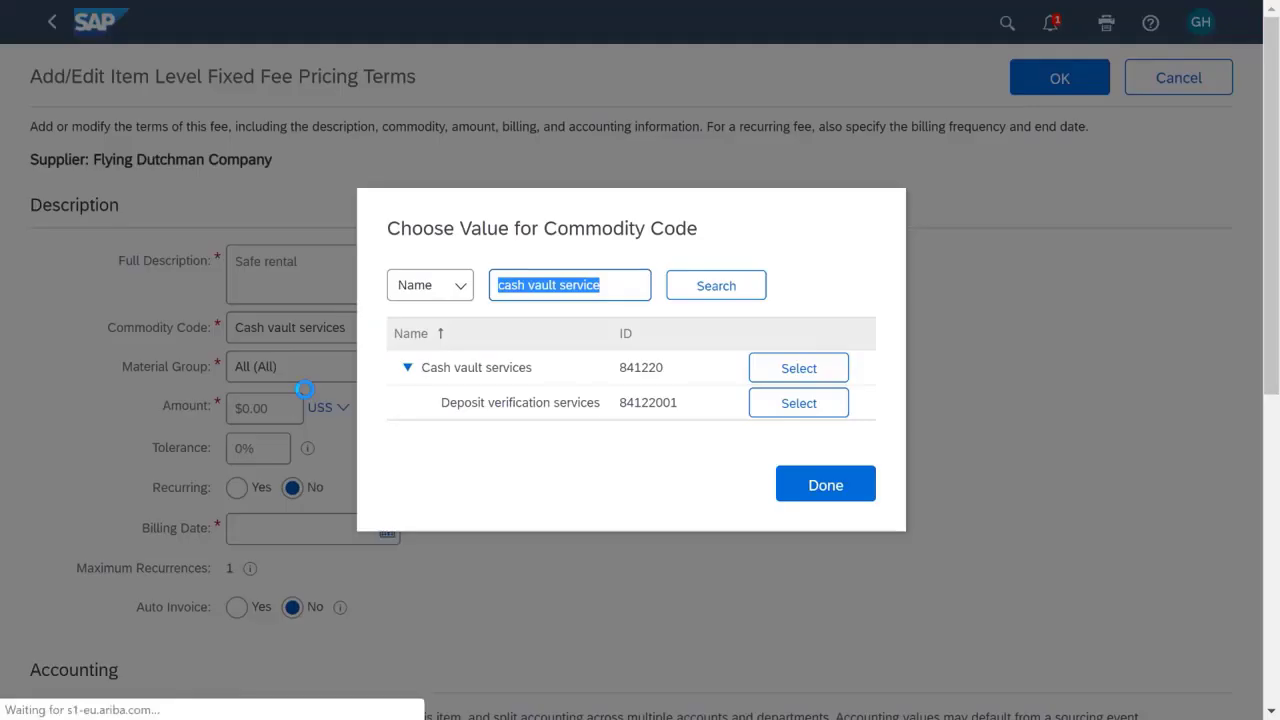
{"action": "left_click", "coordinate": [766, 410]}
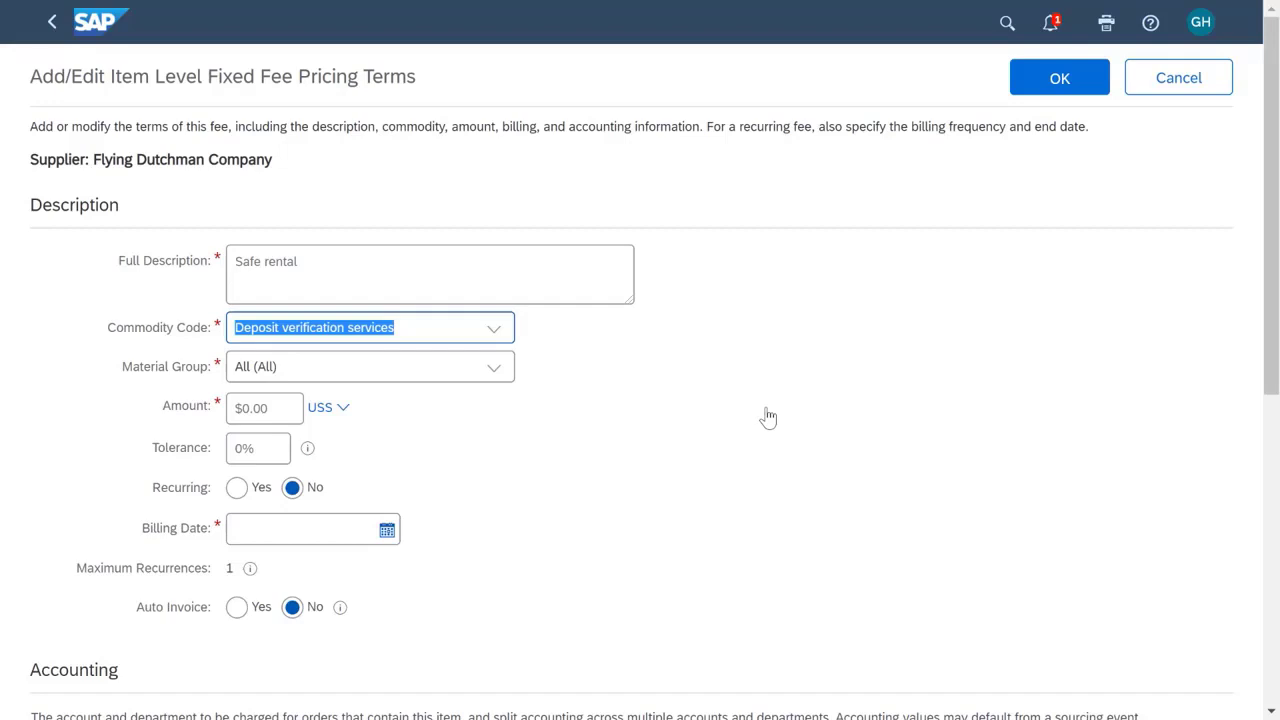
Set the Safe rental fee's amount to $50.00.
{"action": "left_click", "coordinate": [284, 414]}
{"action": "type", "text": "5"}
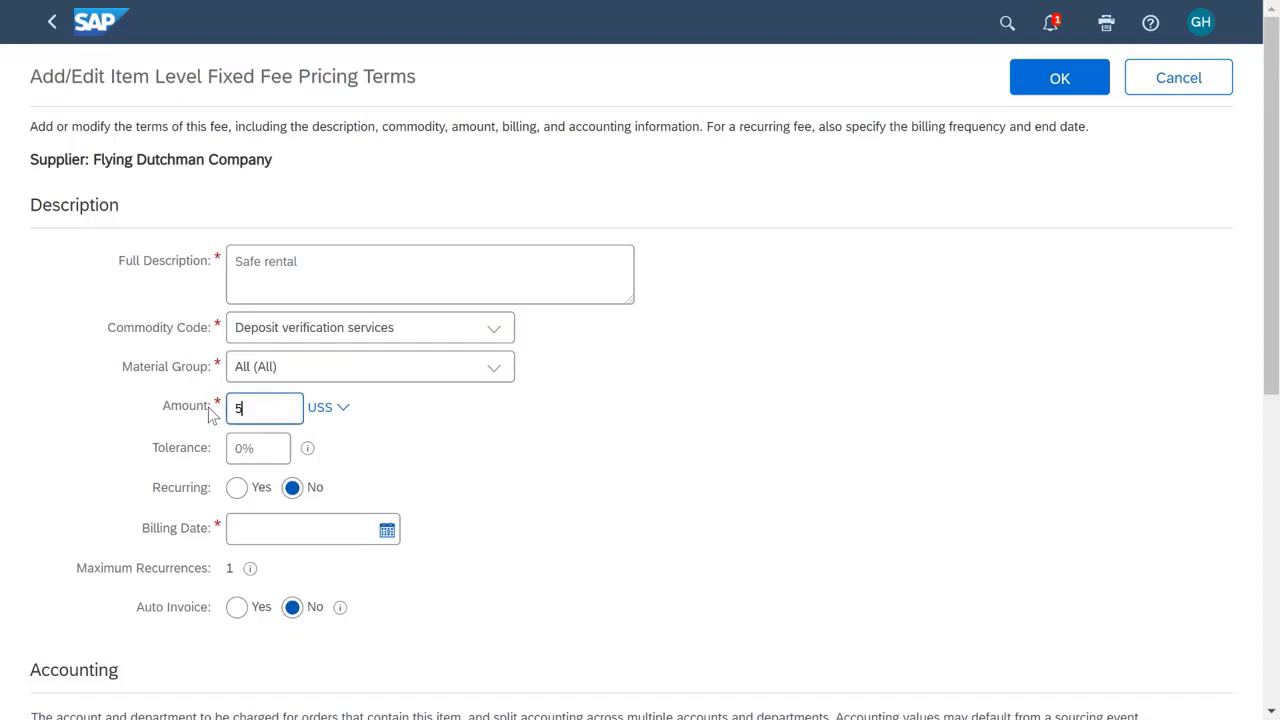
{"action": "type", "text": "0.00"}
{"action": "key", "text": "Tab"}
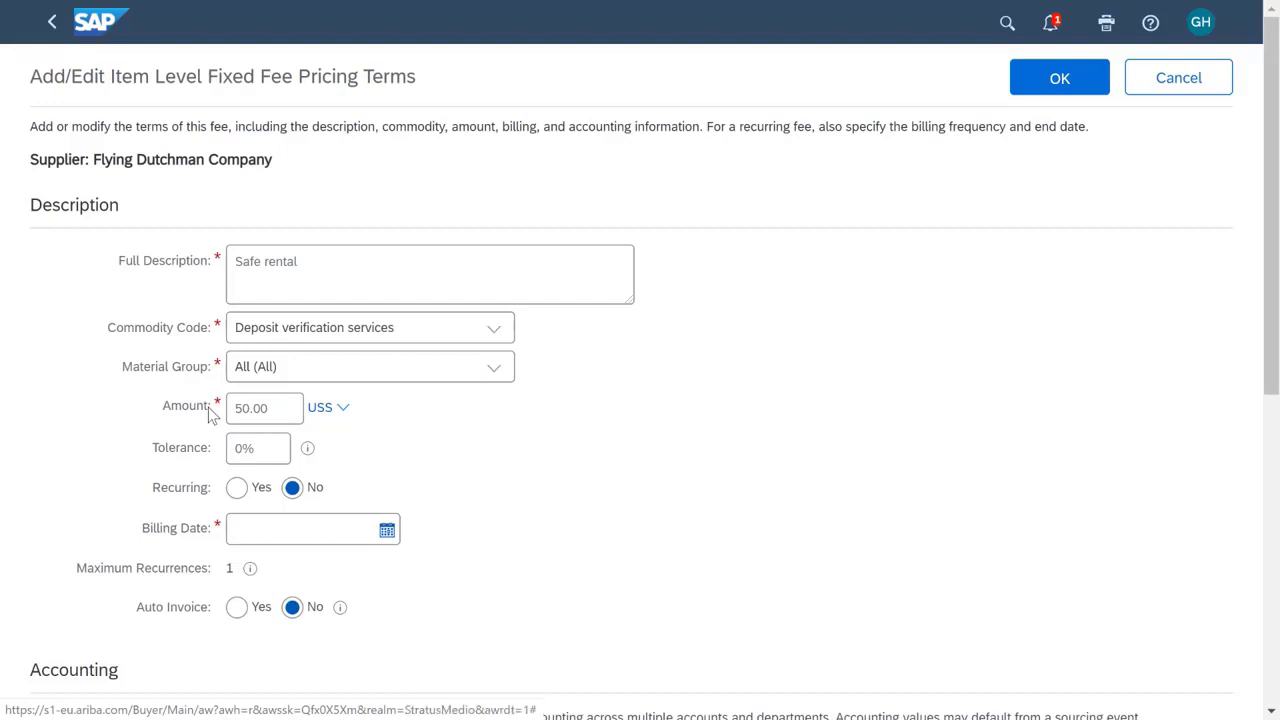
Make the fee recurring with a billing date of Tue, 17 Dec, 2019, and confirm the pricing term.
{"action": "left_click", "coordinate": [236, 488]}
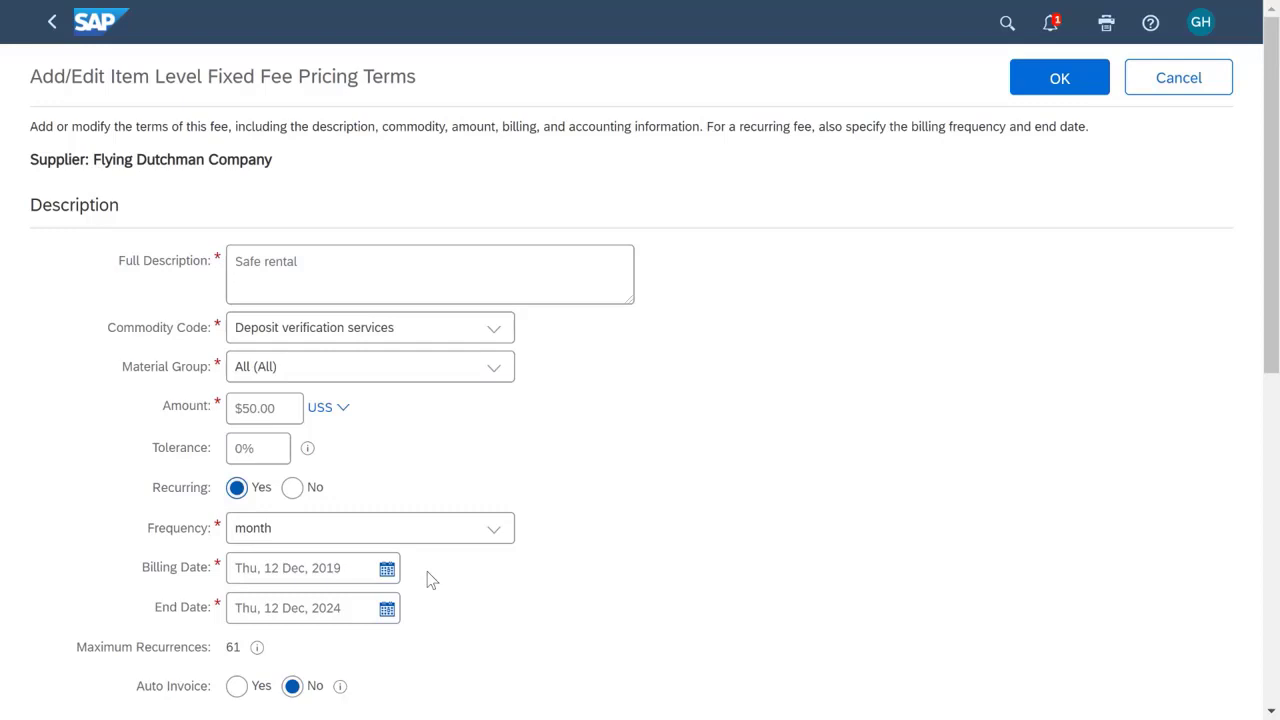
{"action": "left_click", "coordinate": [387, 569]}
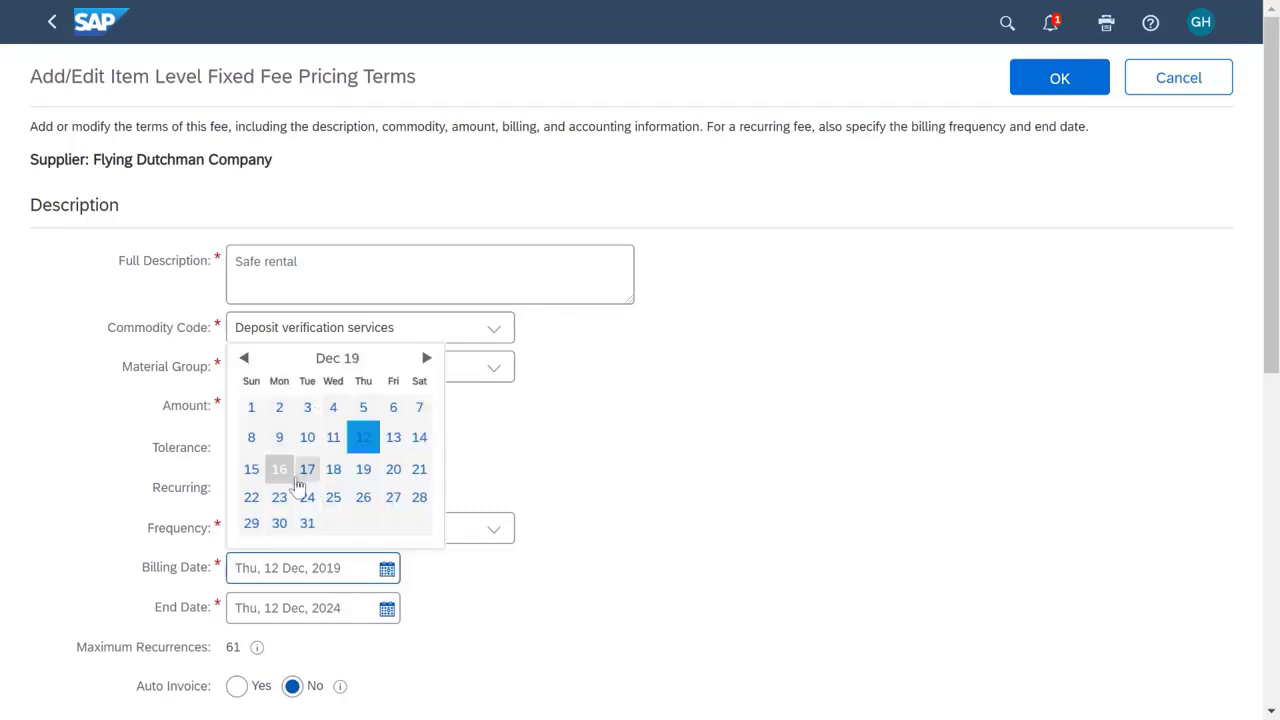
{"action": "left_click", "coordinate": [300, 476]}
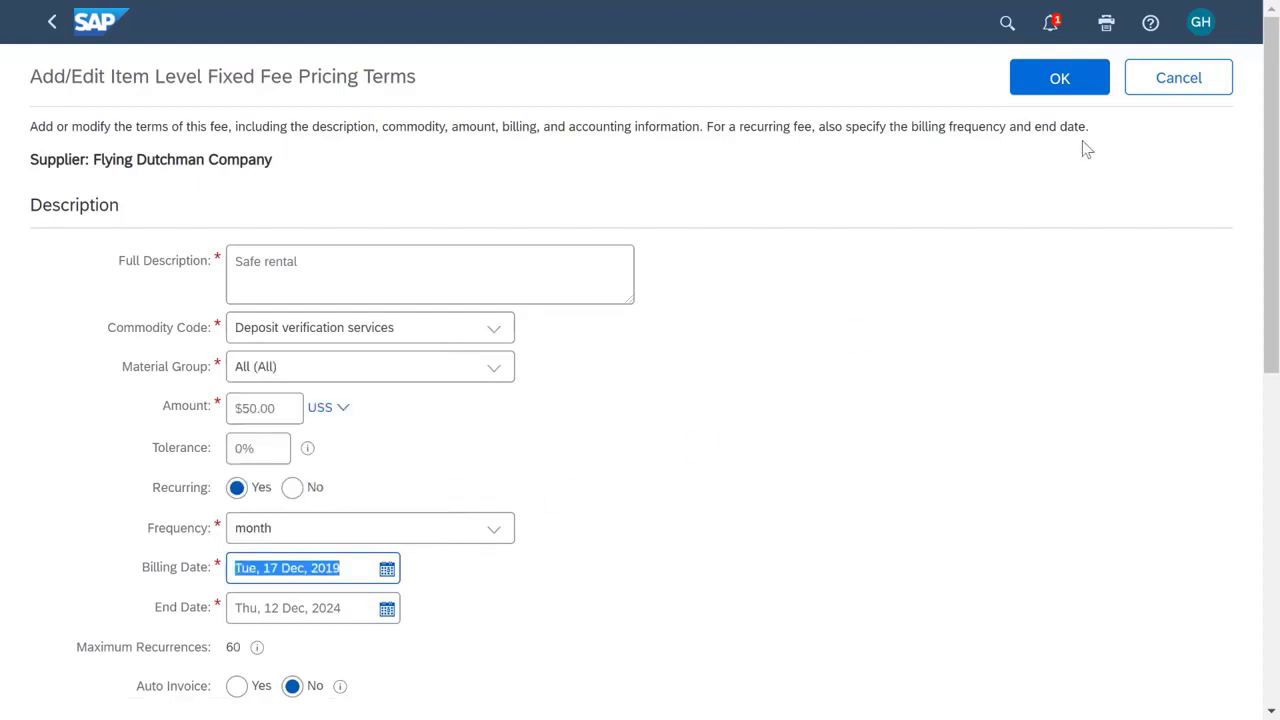
{"action": "left_click", "coordinate": [1073, 95]}
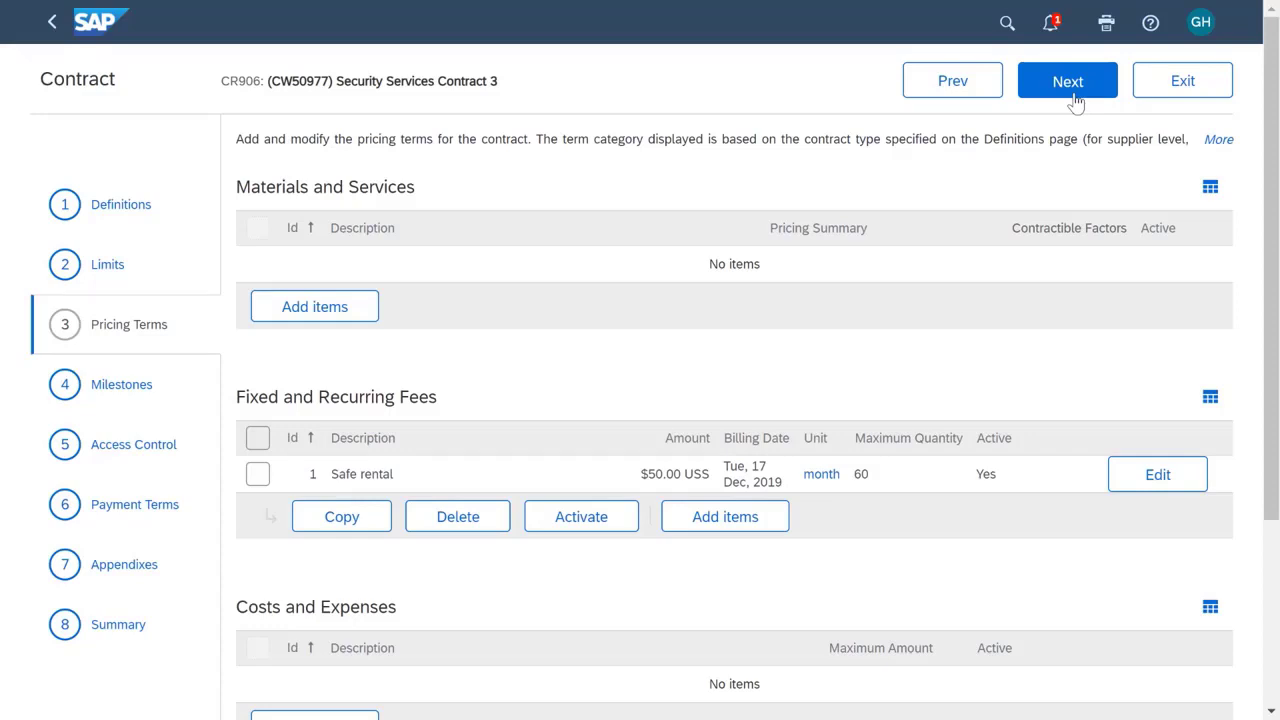
Advance through milestones, access control, payment terms and appendixes without changes, and save the contract request from its summary.
{"action": "left_click", "coordinate": [1069, 85]}
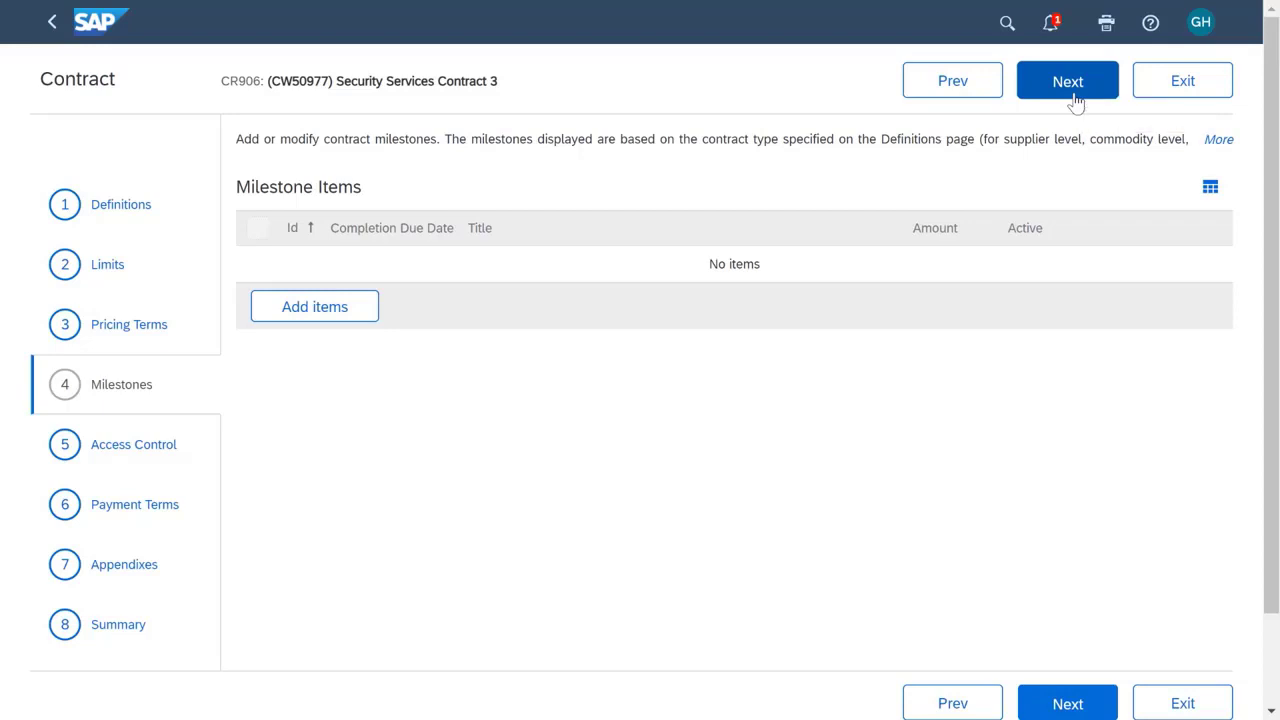
{"action": "left_click", "coordinate": [1075, 103]}
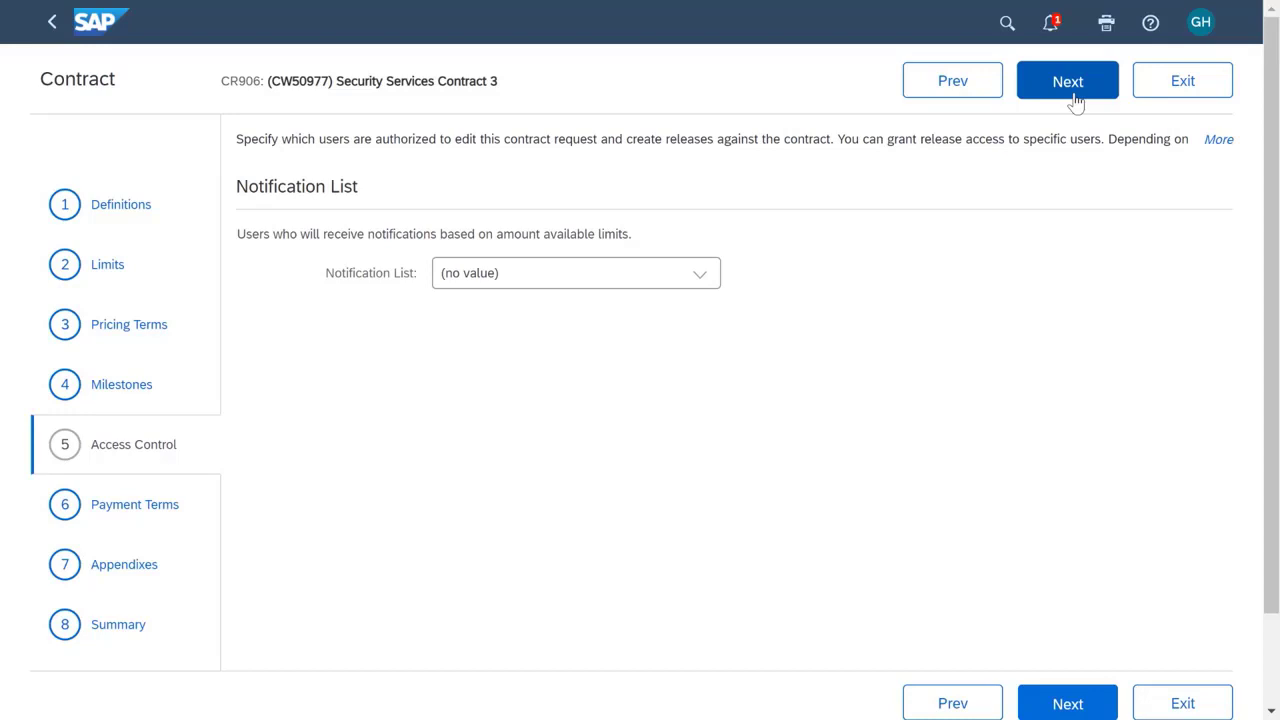
{"action": "left_click", "coordinate": [1075, 100]}
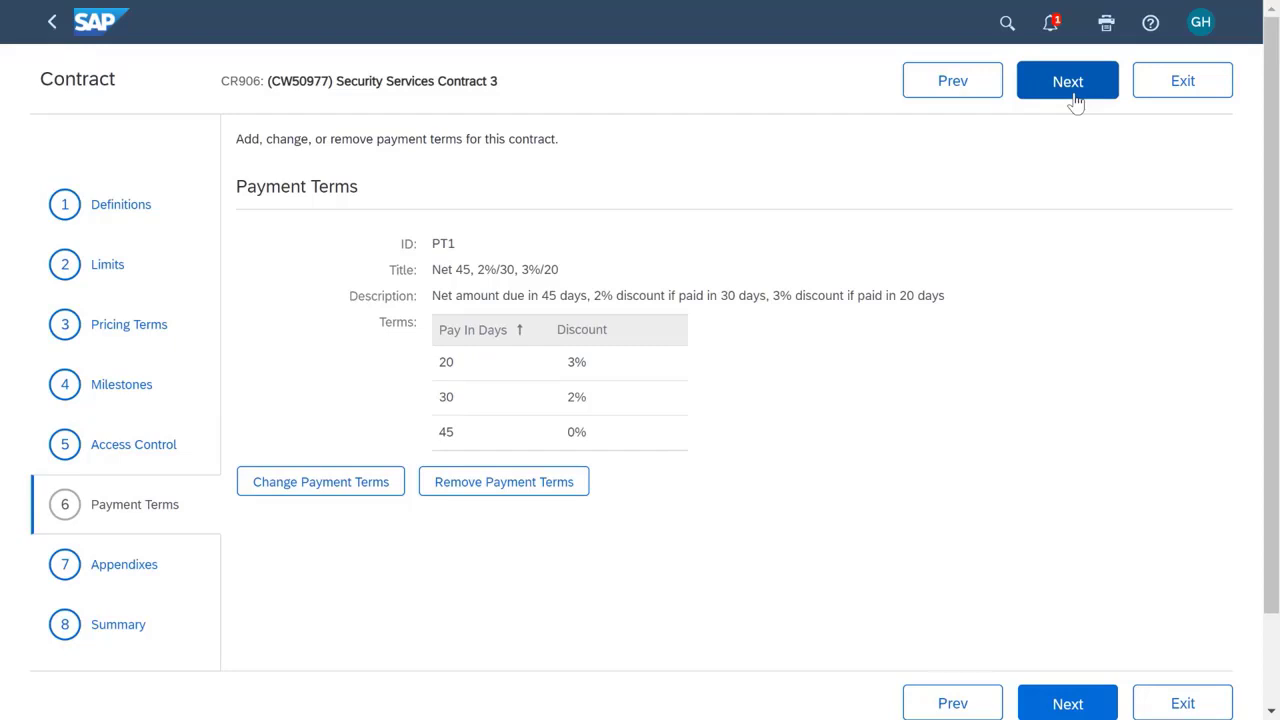
{"action": "left_click", "coordinate": [1068, 82]}
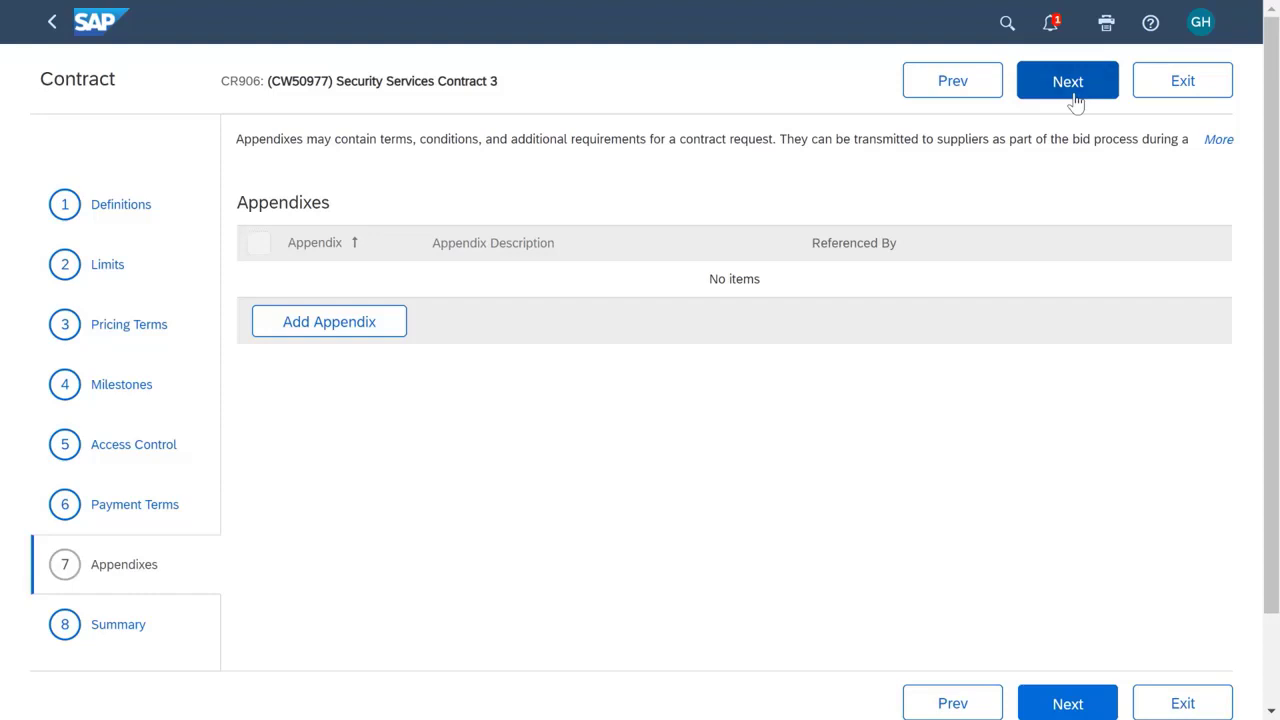
{"action": "left_click", "coordinate": [1076, 104]}
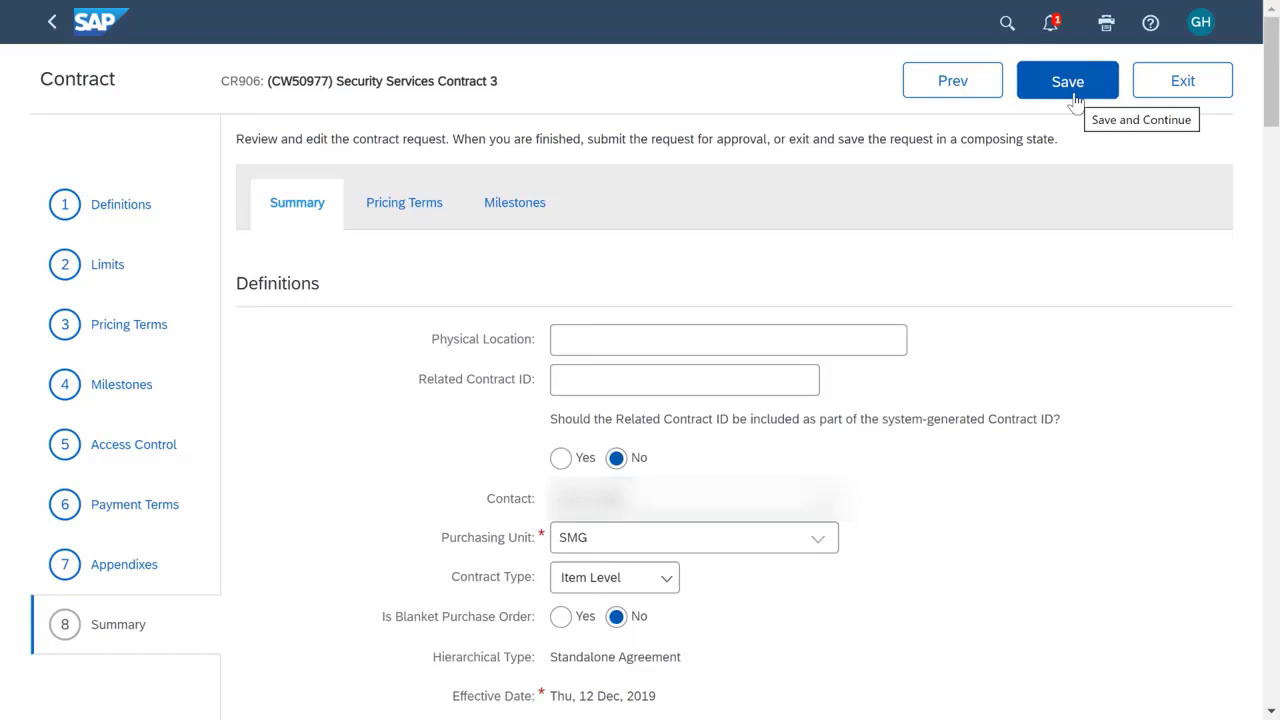
{"action": "left_click", "coordinate": [1076, 100]}
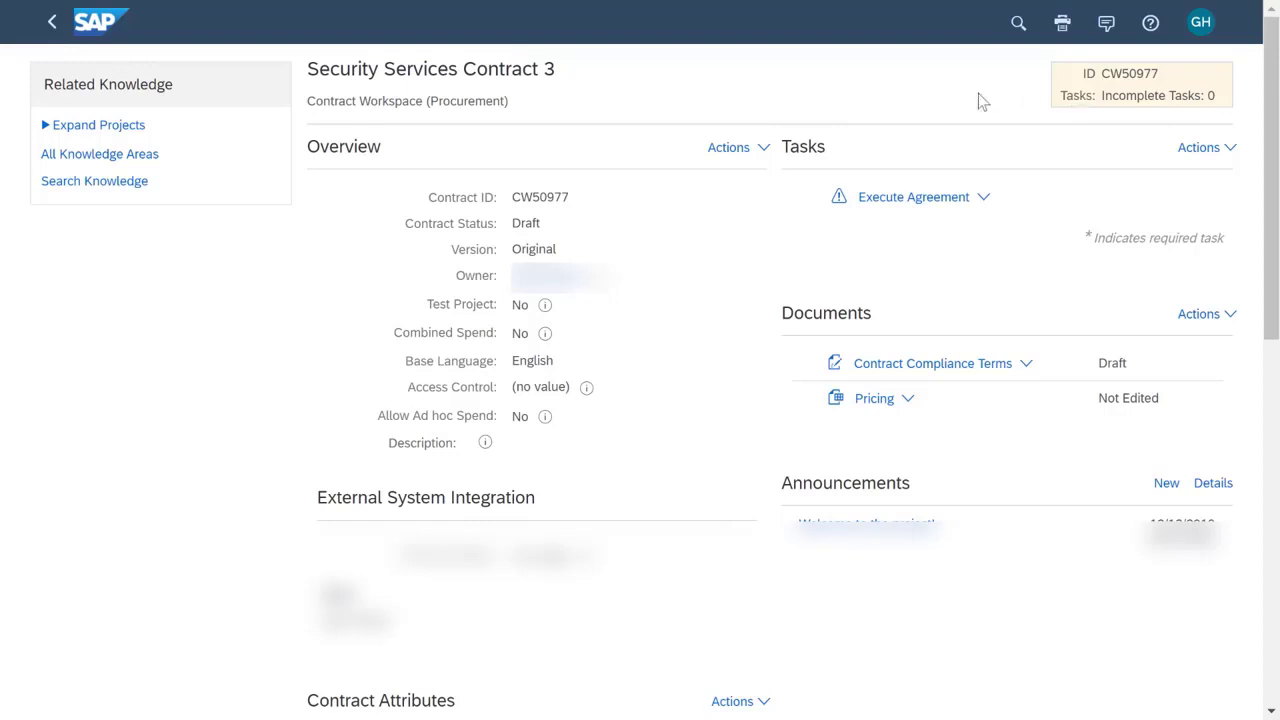
Start publishing the Contract Compliance Terms document, review its approval flow and submit the contract request for approval.
{"action": "left_click", "coordinate": [1026, 372]}
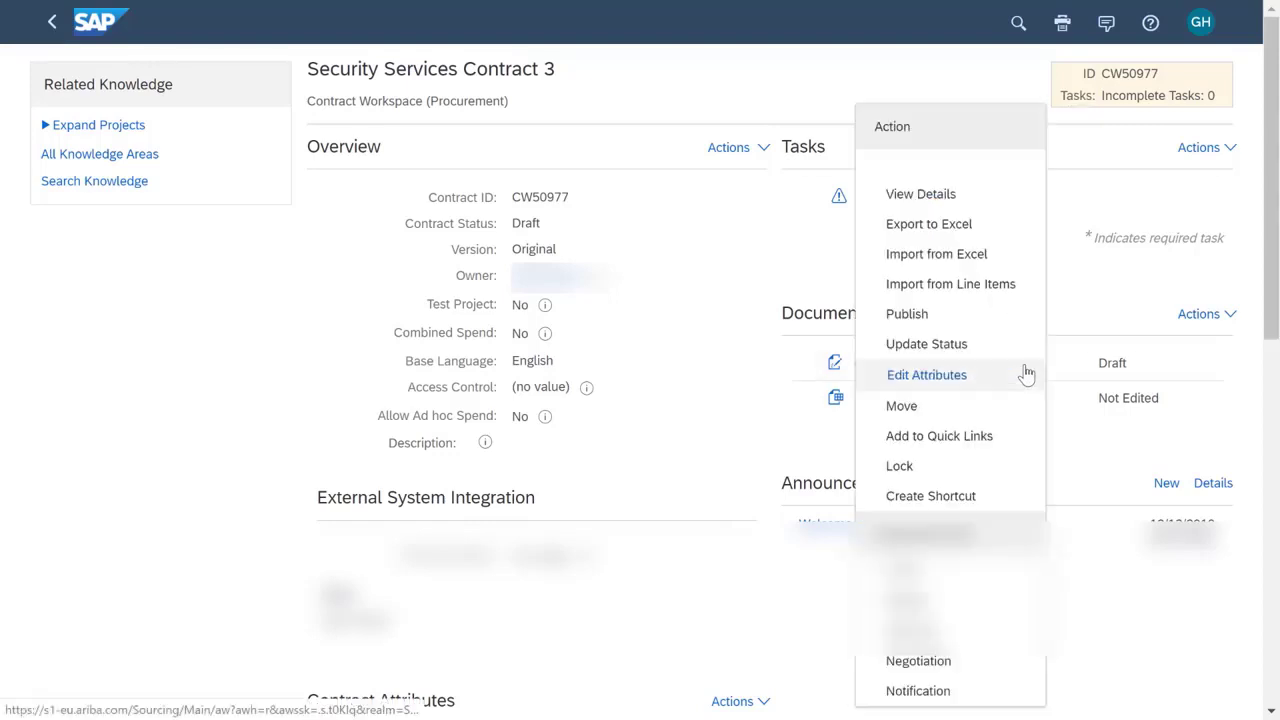
{"action": "left_click", "coordinate": [908, 315]}
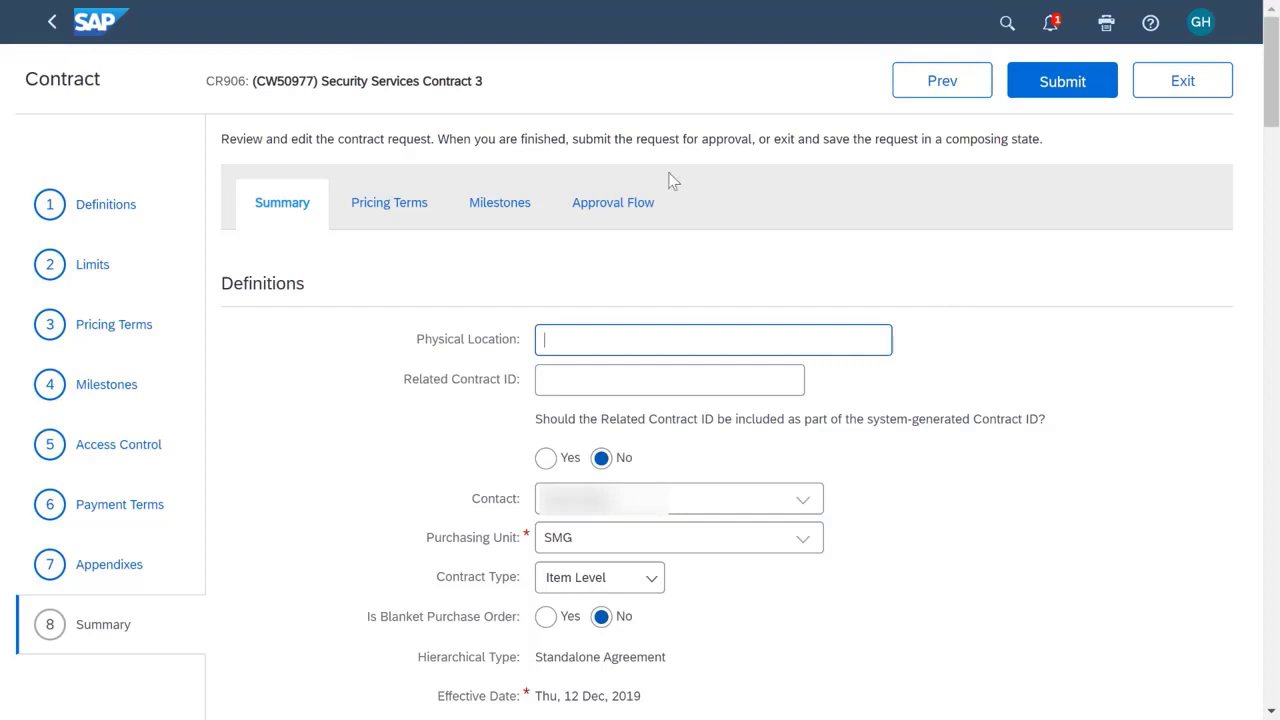
{"action": "left_click", "coordinate": [635, 210]}
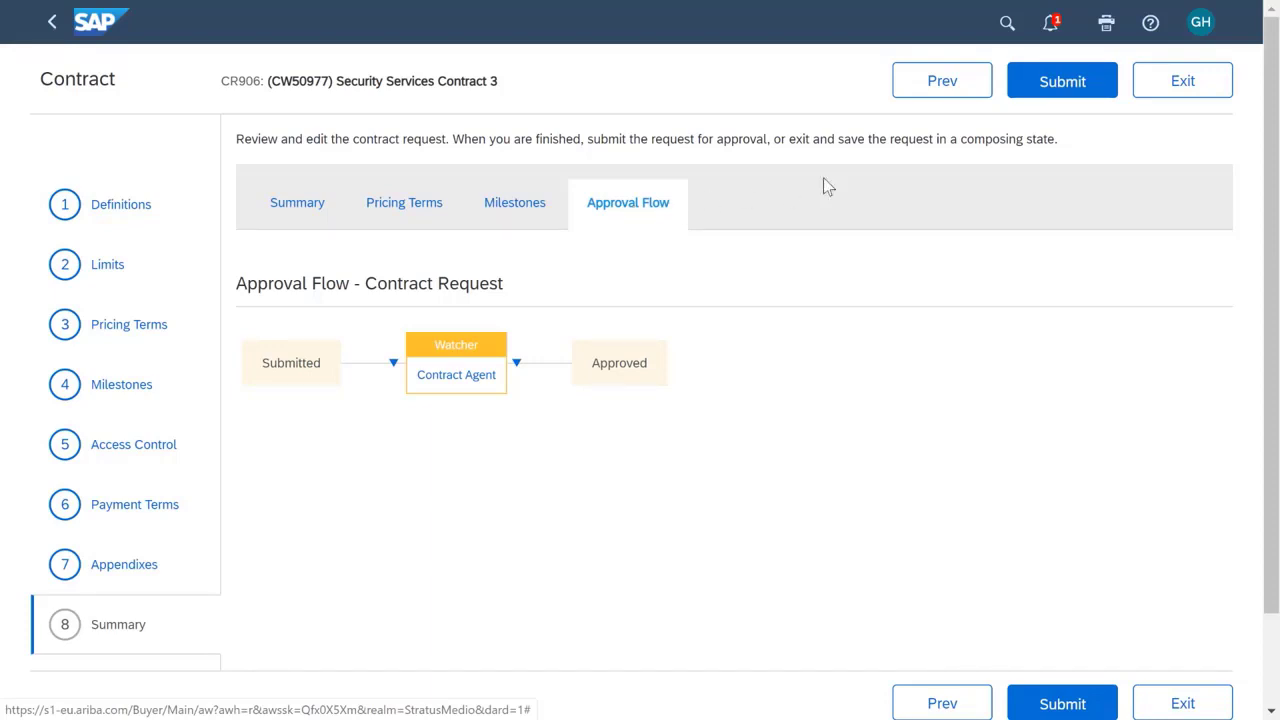
{"action": "left_click", "coordinate": [1066, 98]}
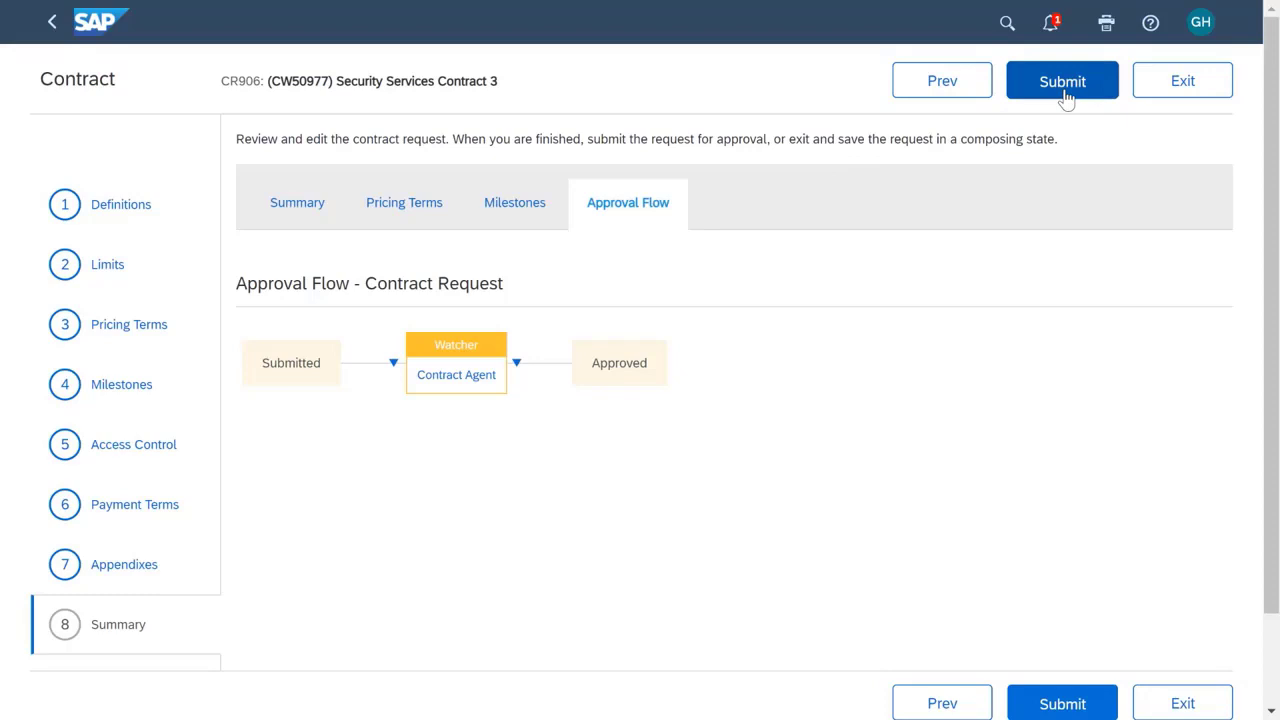